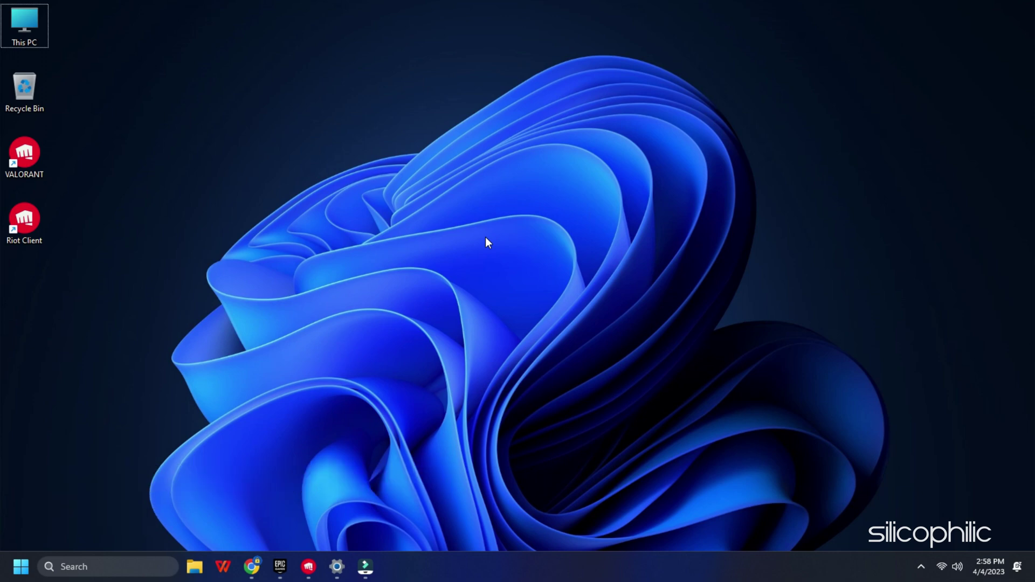
- Open Programs and Features by running appwiz.cpl from the Run box
{"action": "key", "text": "super+r"}
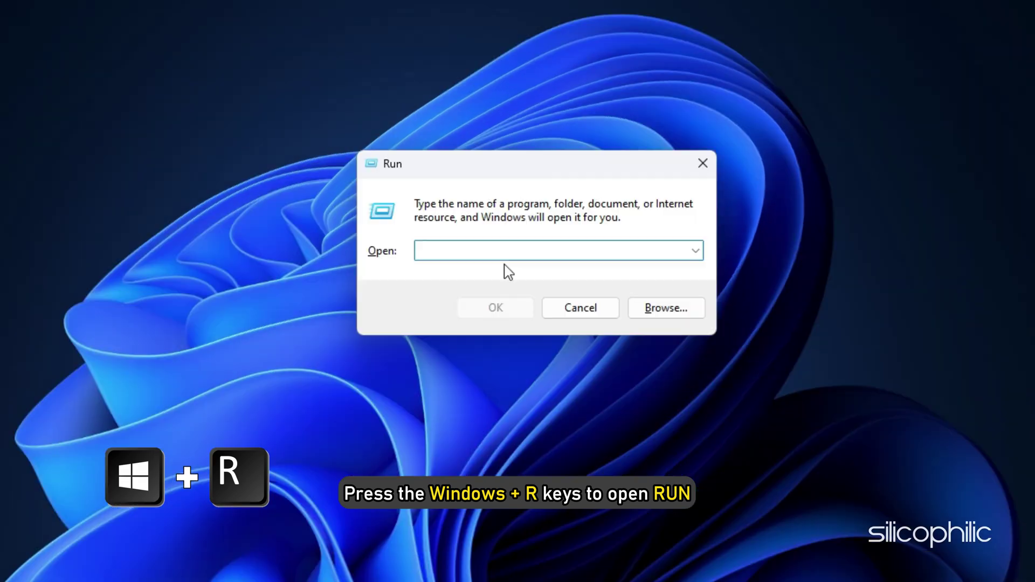
{"action": "type", "text": "app"}
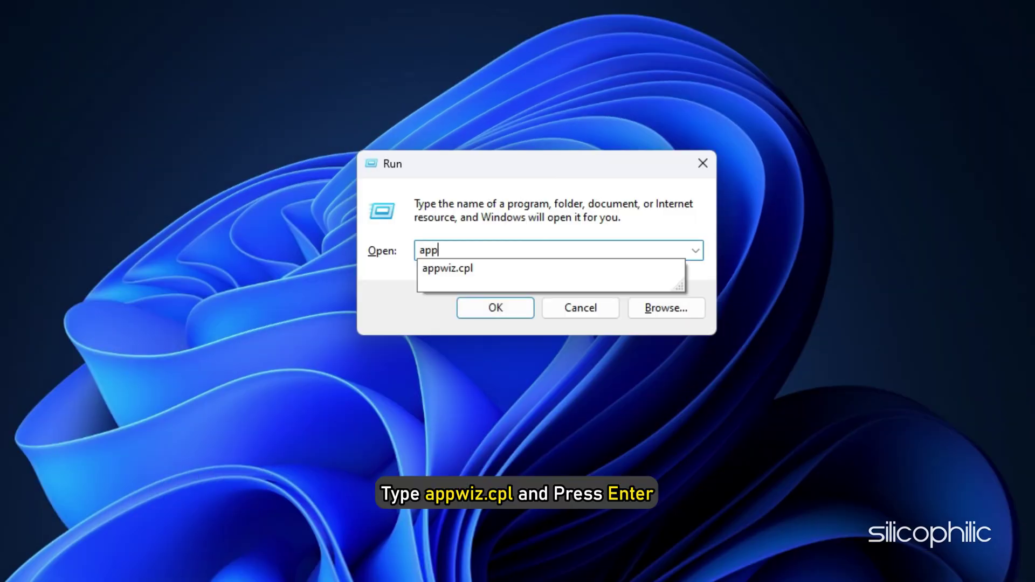
{"action": "type", "text": "wiz.cpl"}
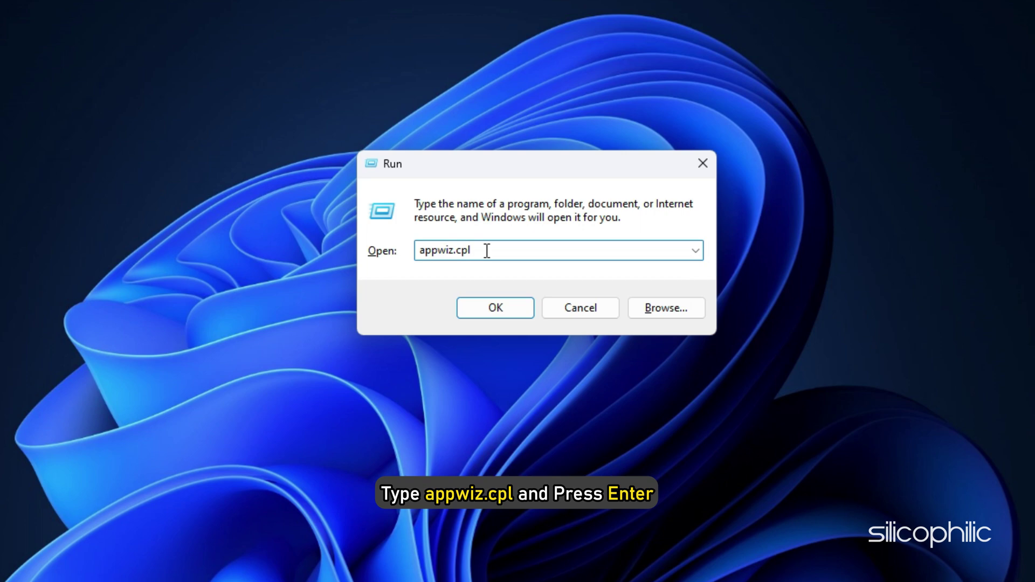
{"action": "key", "text": "Return"}
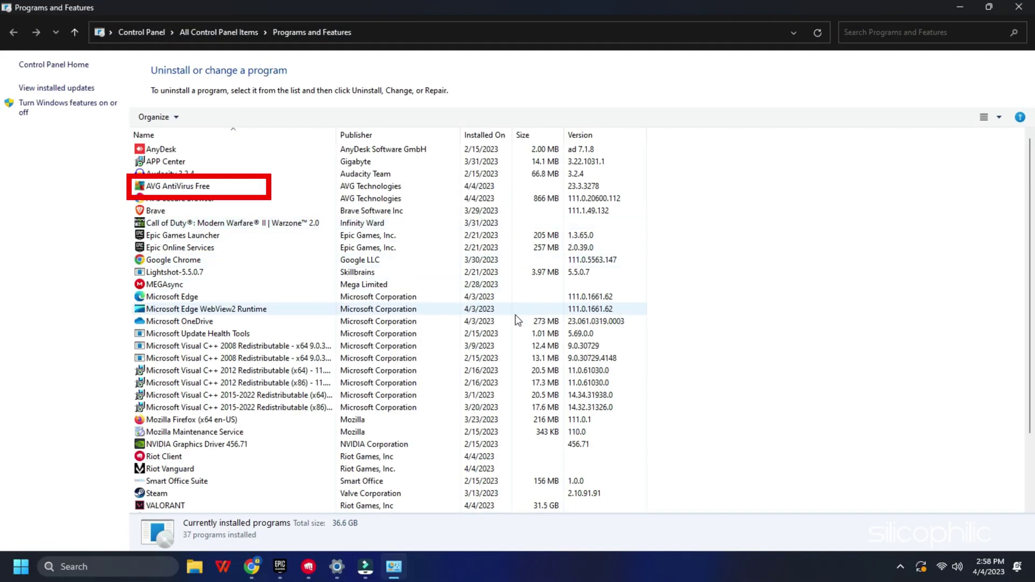
- Start uninstalling AVG AntiVirus Free, dismiss the setup-already-running notice, and close the program list
{"action": "right_click", "coordinate": [183, 187]}
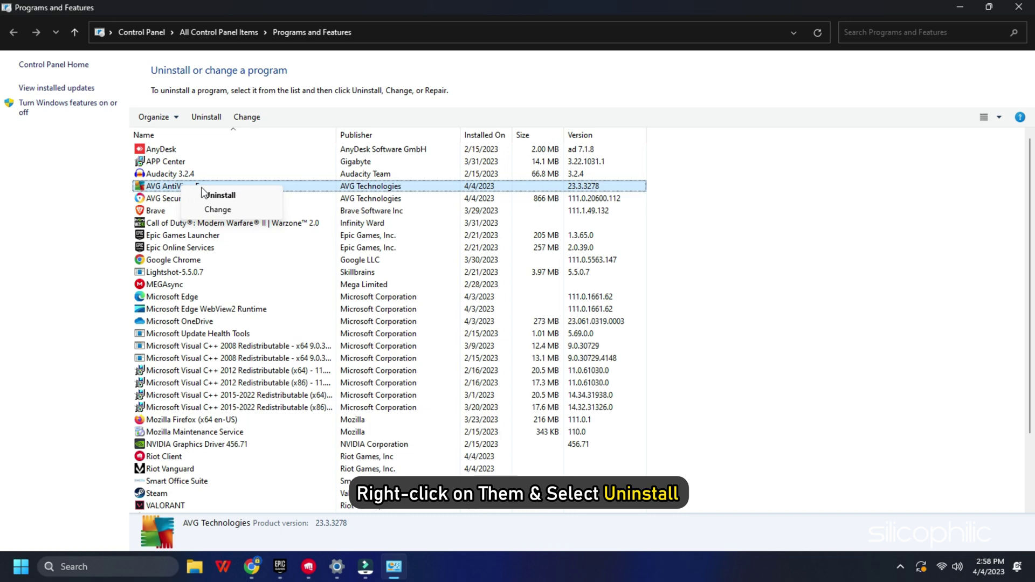
{"action": "left_click", "coordinate": [217, 194]}
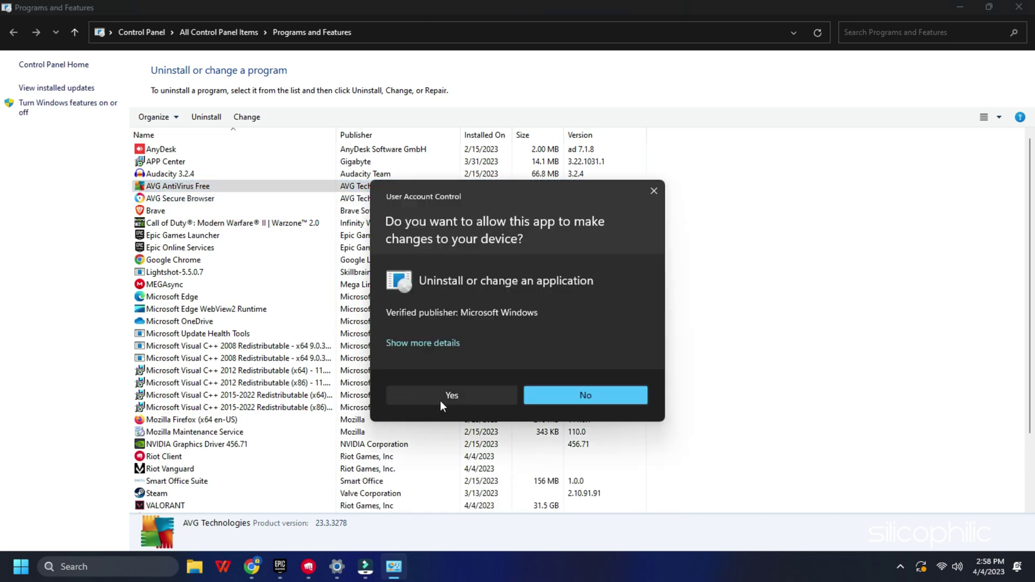
{"action": "left_click", "coordinate": [440, 399]}
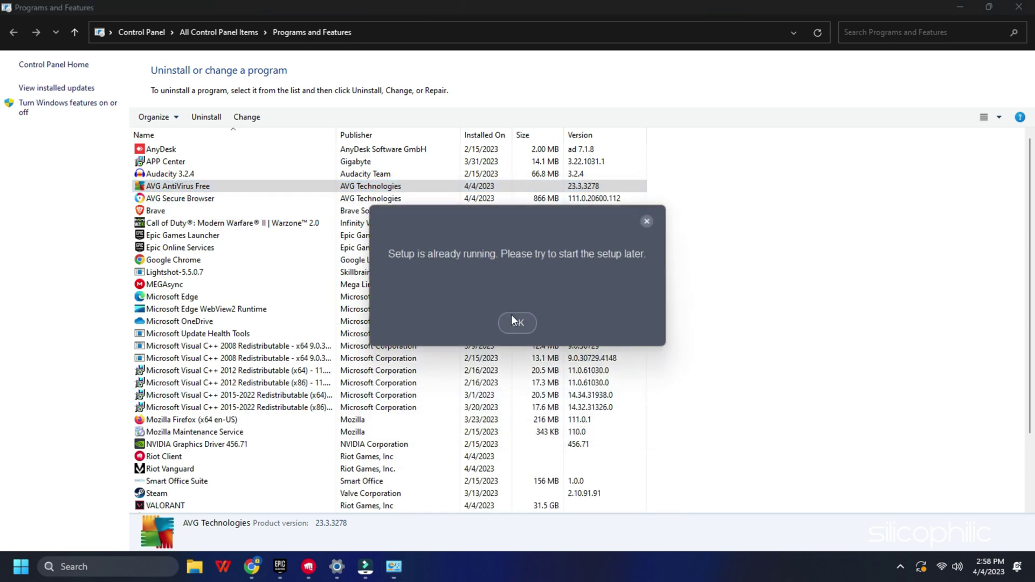
{"action": "left_click", "coordinate": [517, 322]}
{"action": "left_click", "coordinate": [1018, 6]}
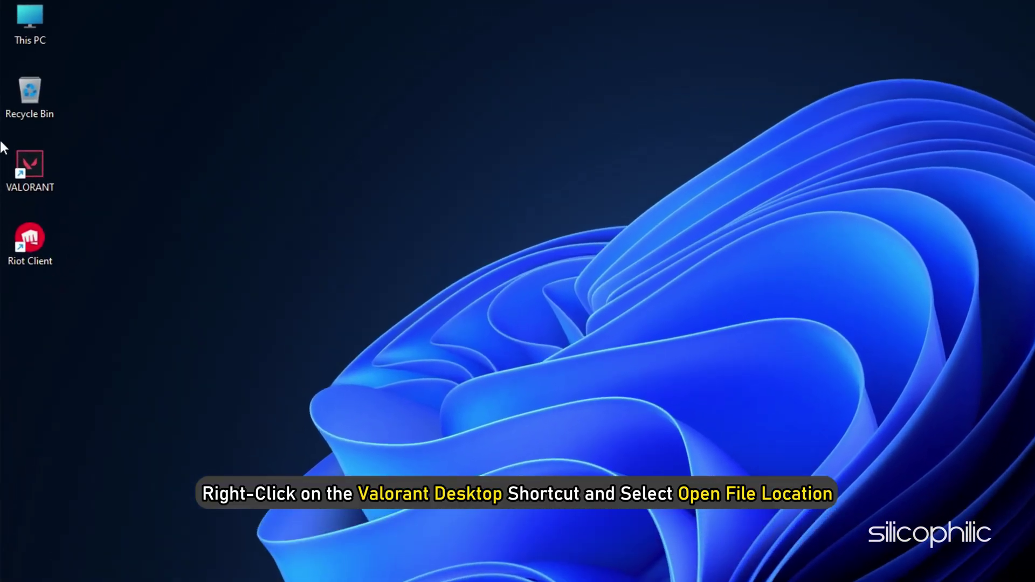
- From the VALORANT shortcut's location, navigate to E:\Riot Games\VALORANT\live\Engine\Binaries\Win64 and select its path
{"action": "right_click", "coordinate": [45, 174]}
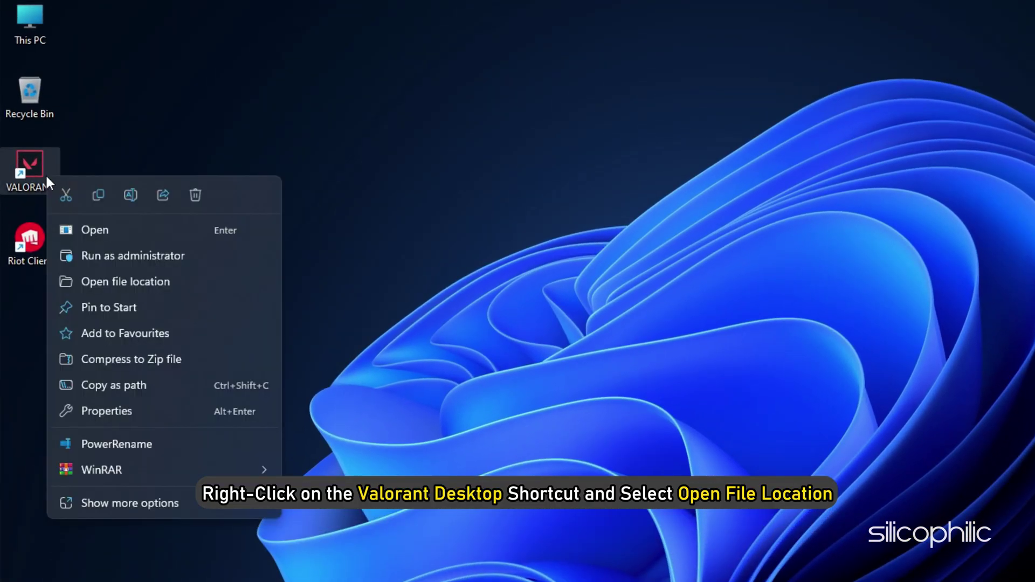
{"action": "left_click", "coordinate": [154, 283]}
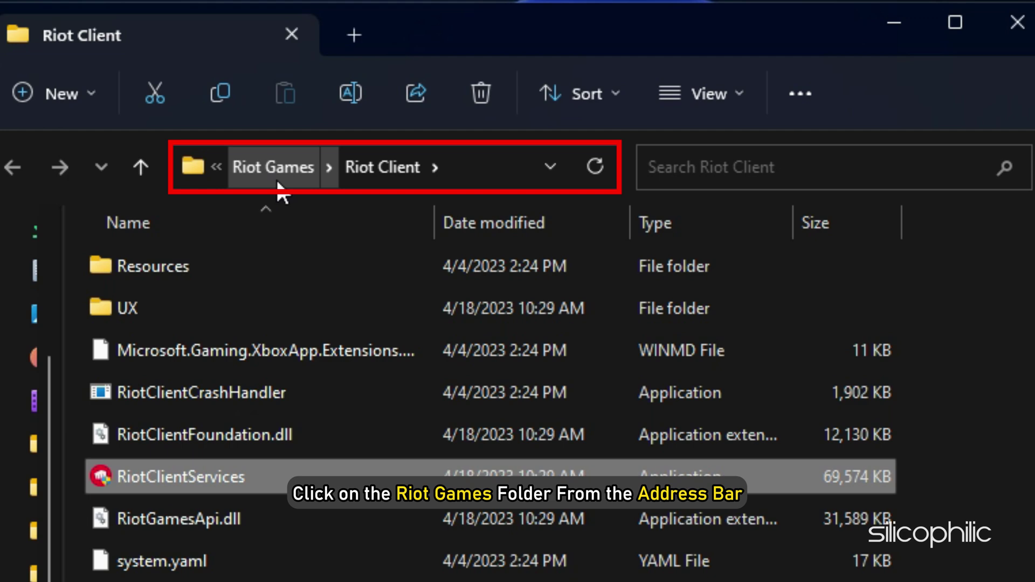
{"action": "left_click", "coordinate": [276, 180]}
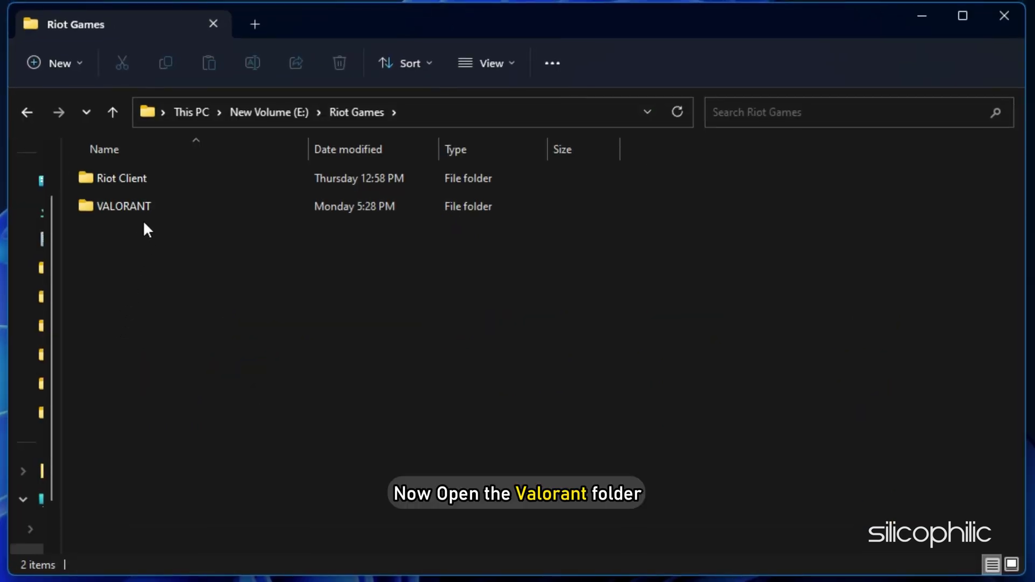
{"action": "double_click", "coordinate": [153, 209]}
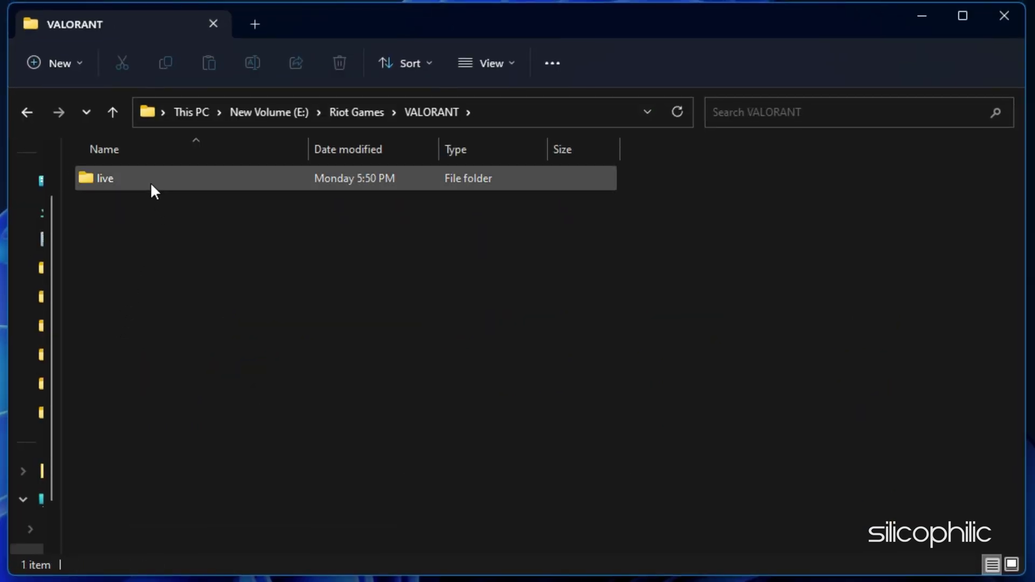
{"action": "left_click", "coordinate": [151, 184]}
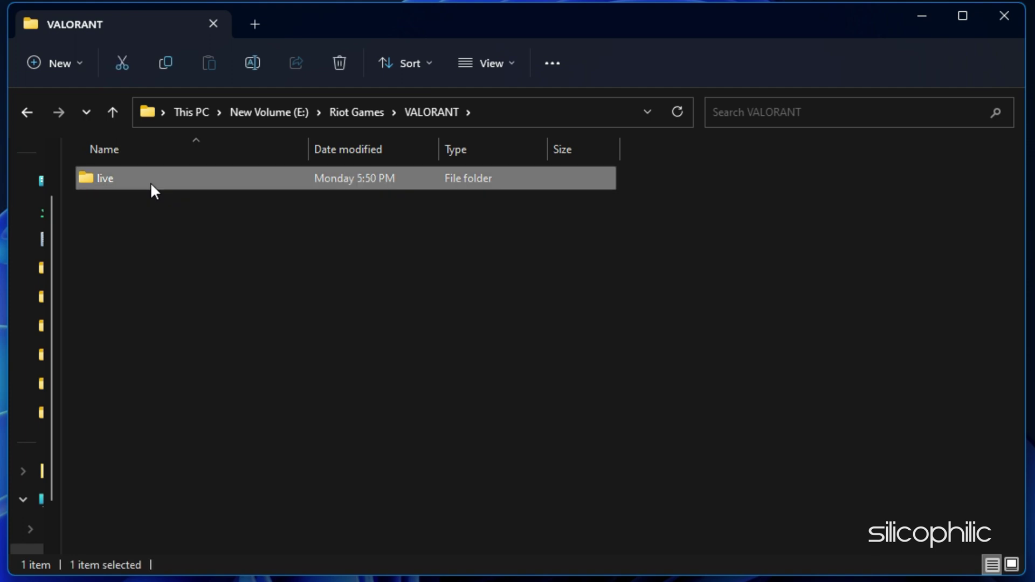
{"action": "double_click", "coordinate": [151, 186]}
{"action": "double_click", "coordinate": [157, 185]}
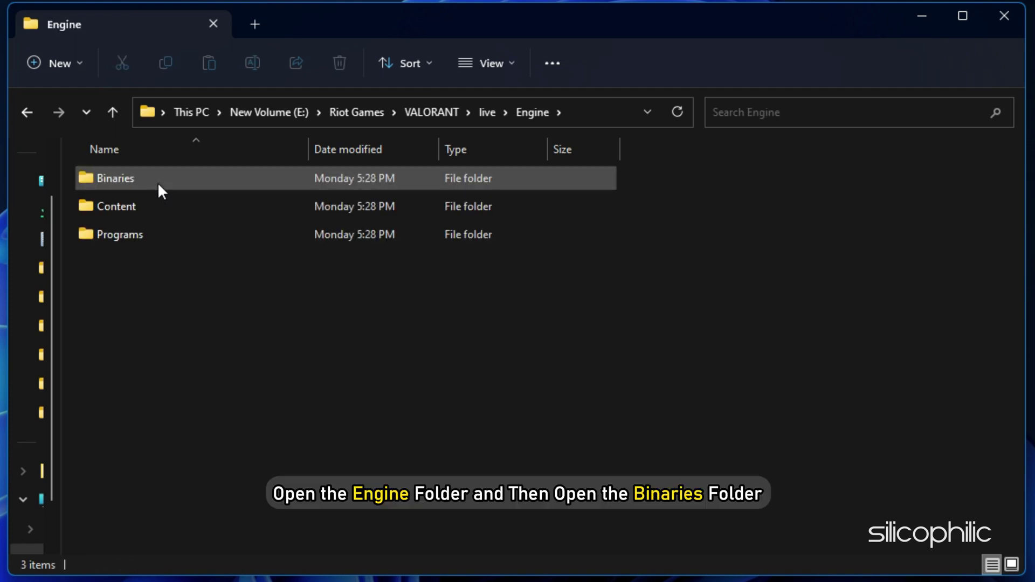
{"action": "double_click", "coordinate": [157, 182]}
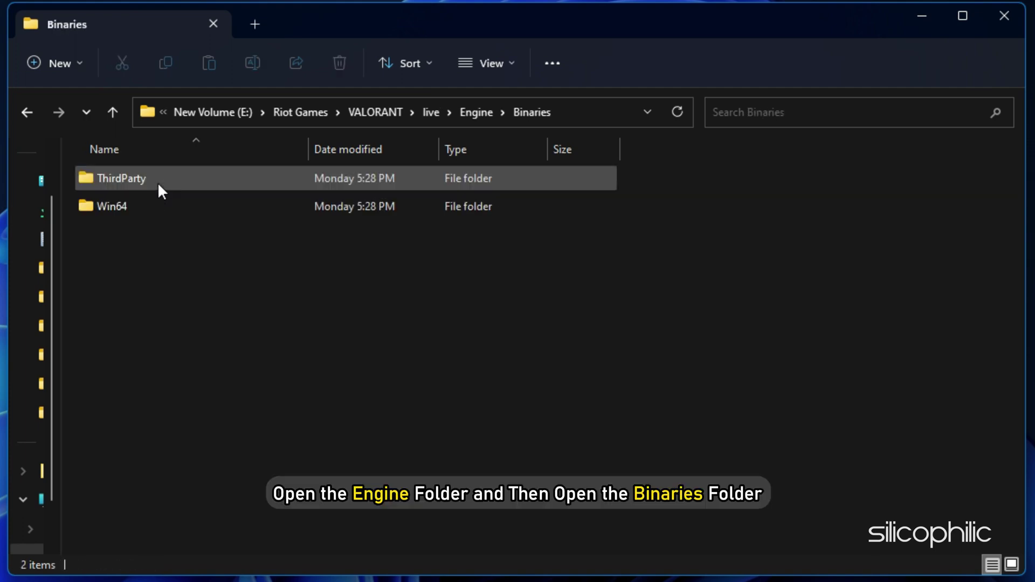
{"action": "double_click", "coordinate": [156, 216]}
{"action": "left_click_drag", "start_coordinate": [414, 112], "coordinate": [205, 134]}
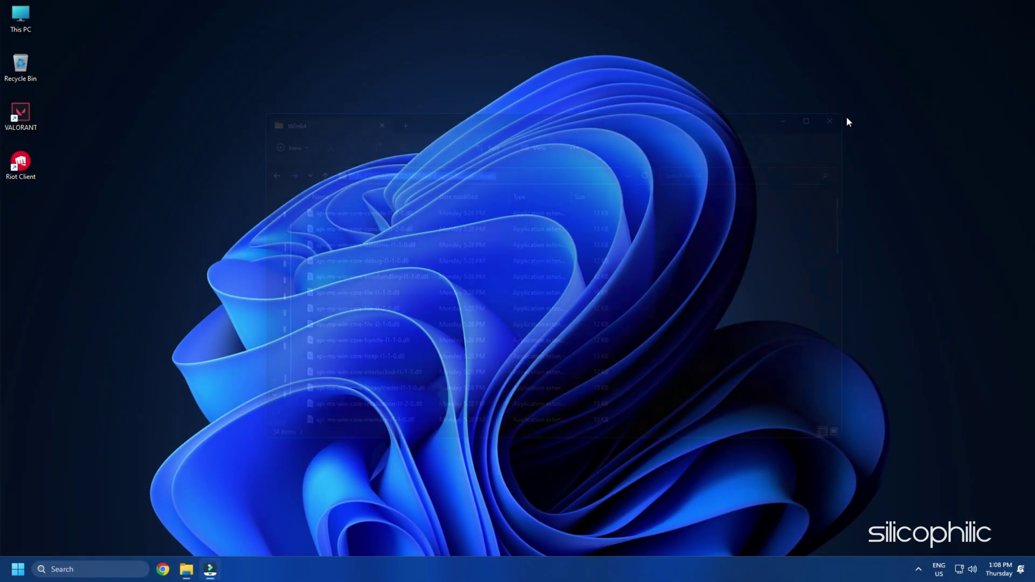
- Open Windows Security's Controlled folder access allowed-apps list under ransomware protection, approving the admin prompt
{"action": "left_click", "coordinate": [74, 567]}
{"action": "type", "text": "w"}
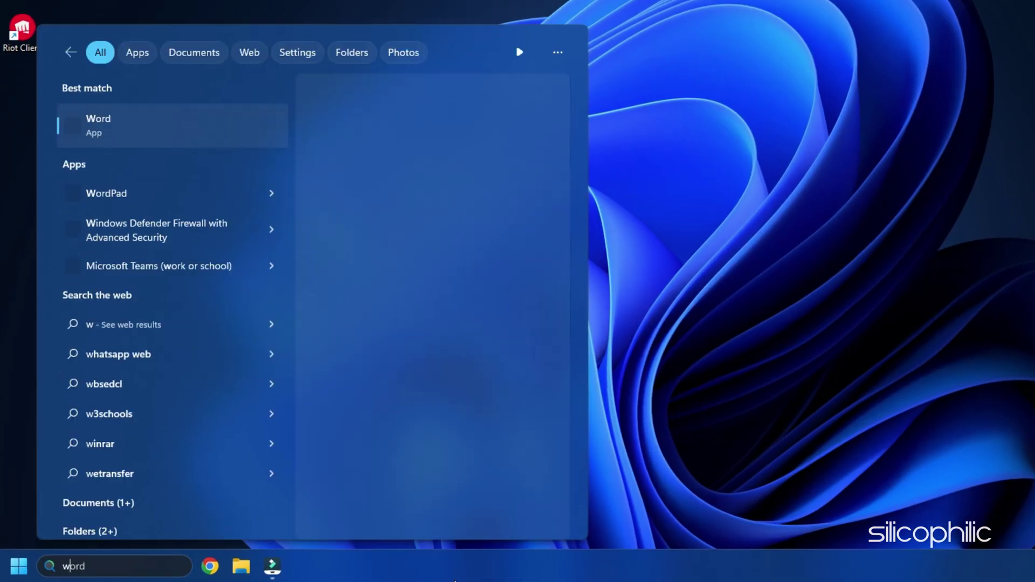
{"action": "type", "text": "indows security"}
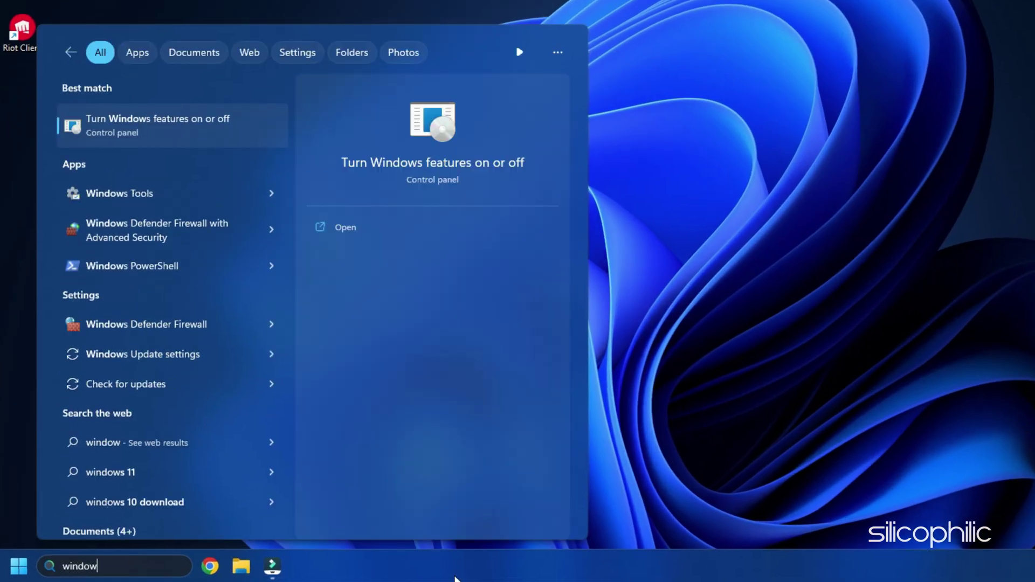
{"action": "left_click", "coordinate": [221, 143]}
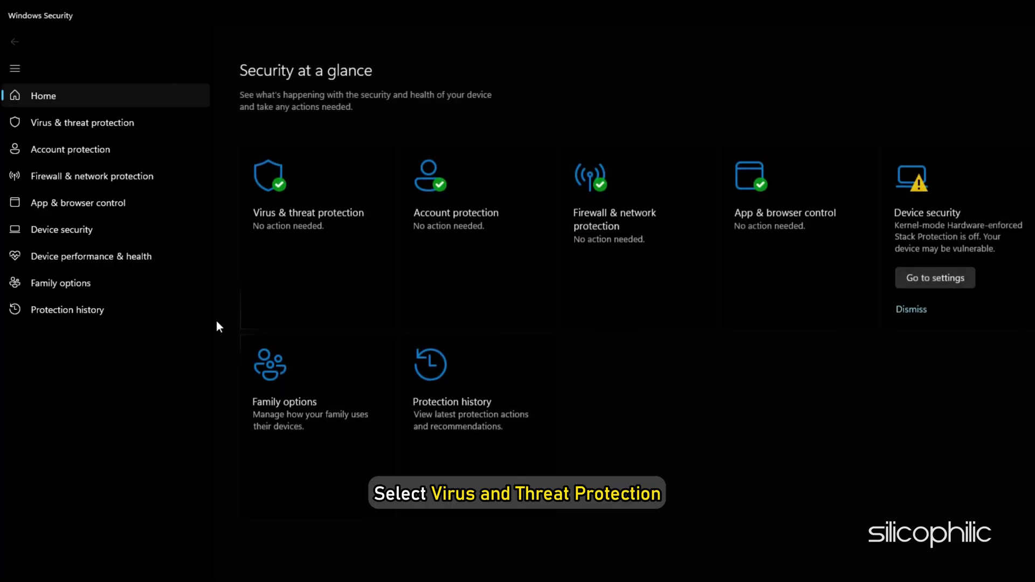
{"action": "left_click", "coordinate": [279, 284]}
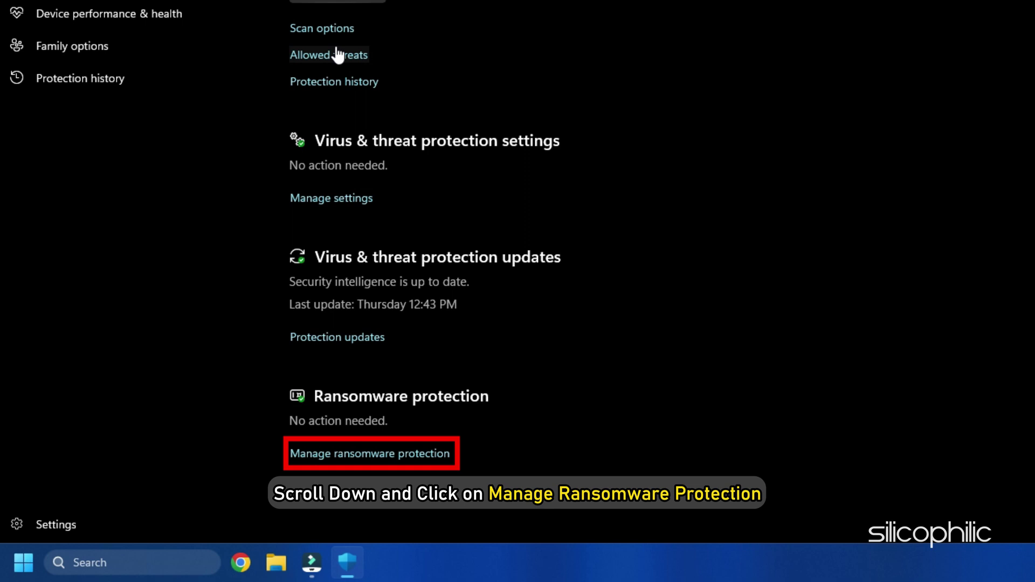
{"action": "left_click", "coordinate": [411, 455]}
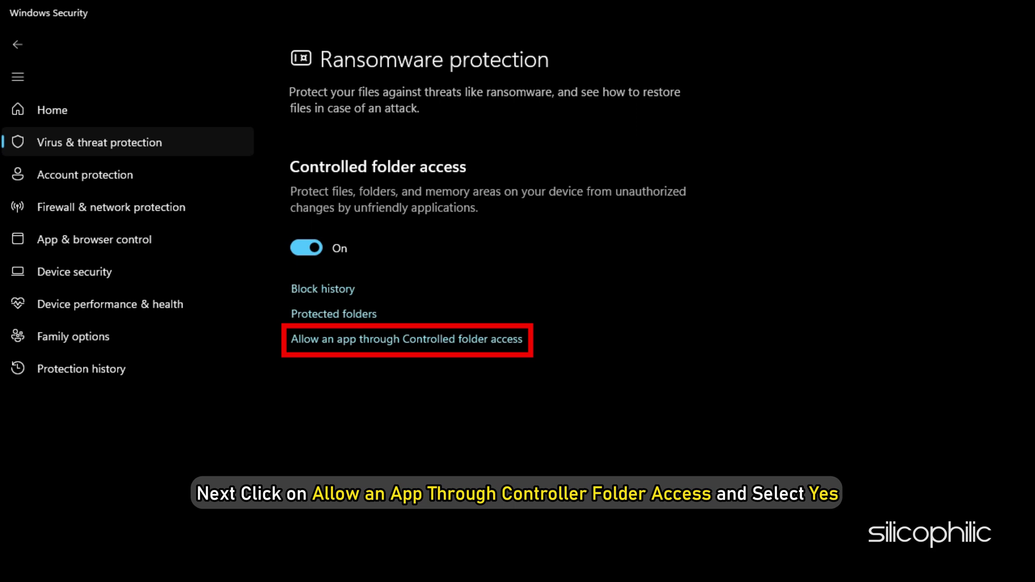
{"action": "left_click", "coordinate": [436, 338]}
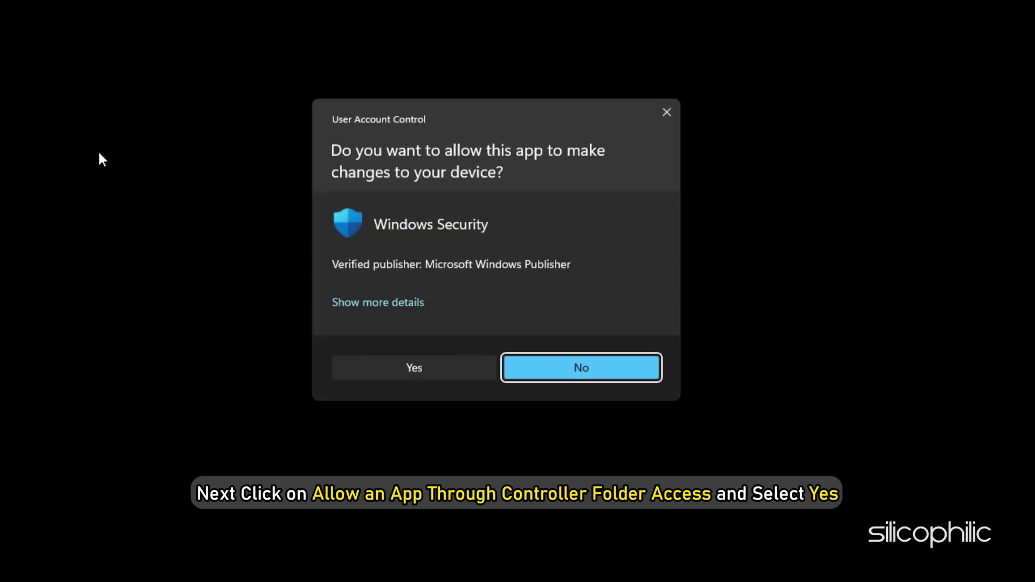
{"action": "left_click", "coordinate": [412, 368]}
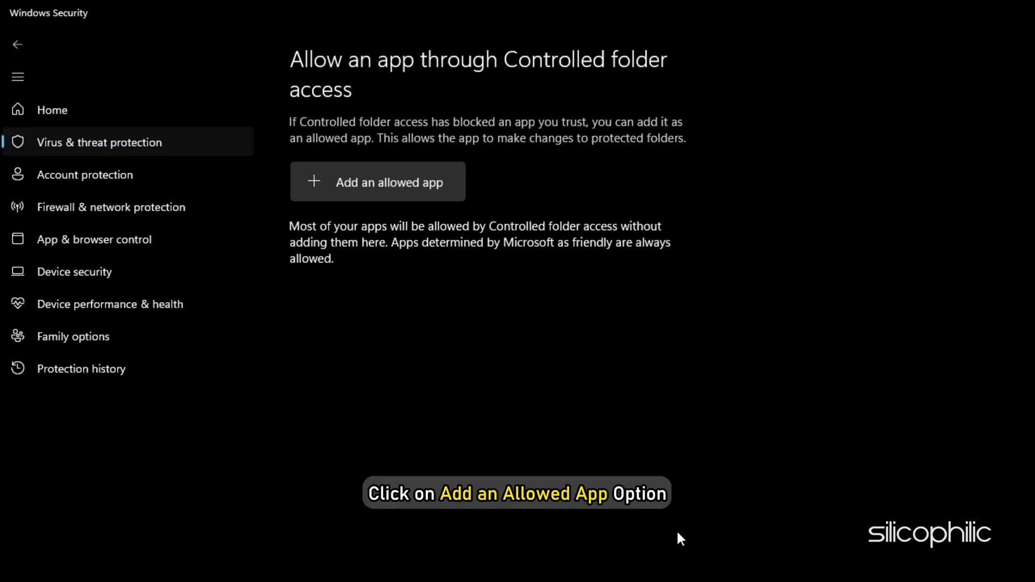
- Add UnrealCEFSubProcess.exe from the Win64 folder as an allowed app
{"action": "left_click", "coordinate": [367, 193]}
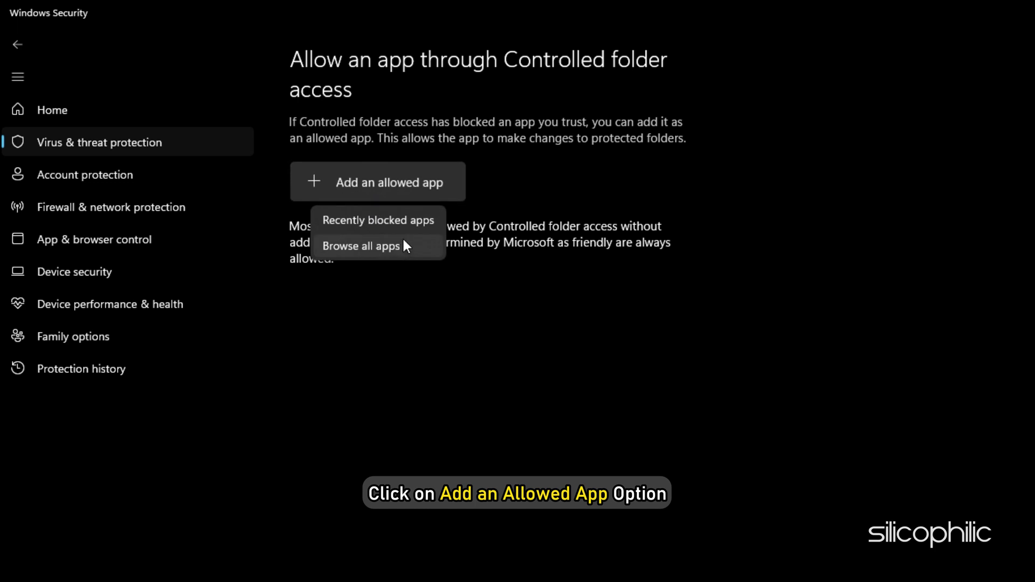
{"action": "left_click", "coordinate": [403, 242]}
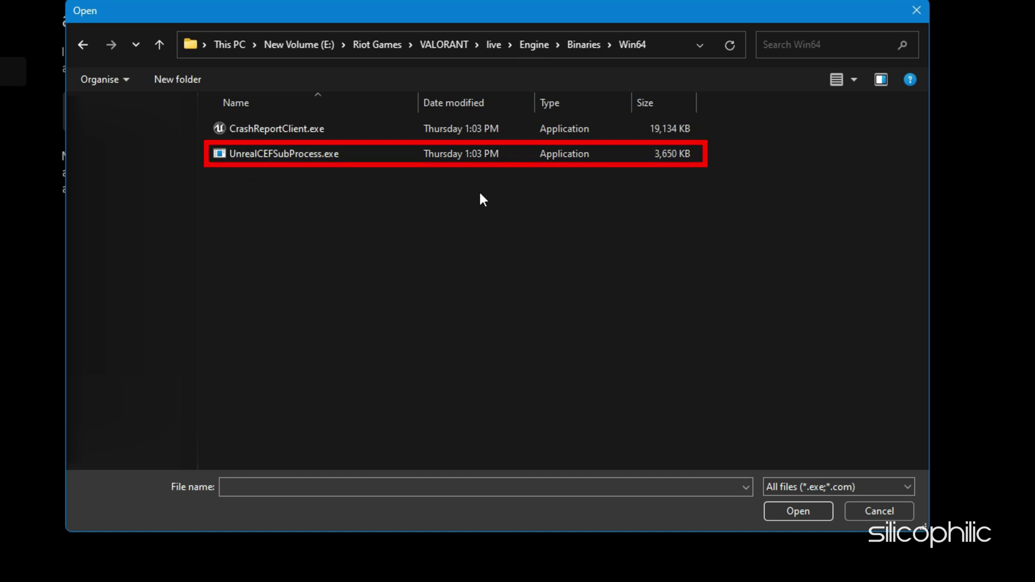
{"action": "left_click", "coordinate": [398, 161]}
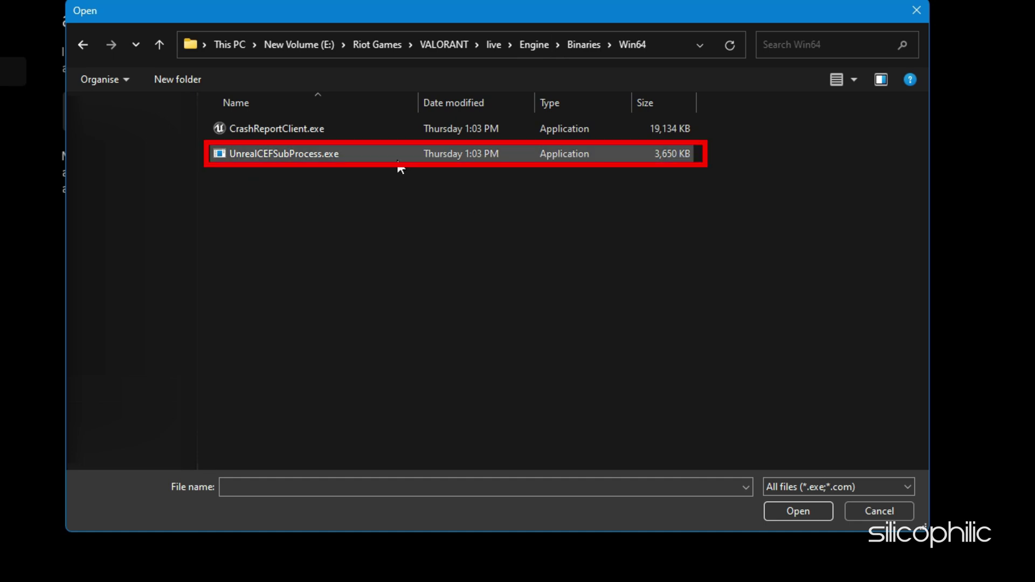
{"action": "left_click", "coordinate": [791, 509]}
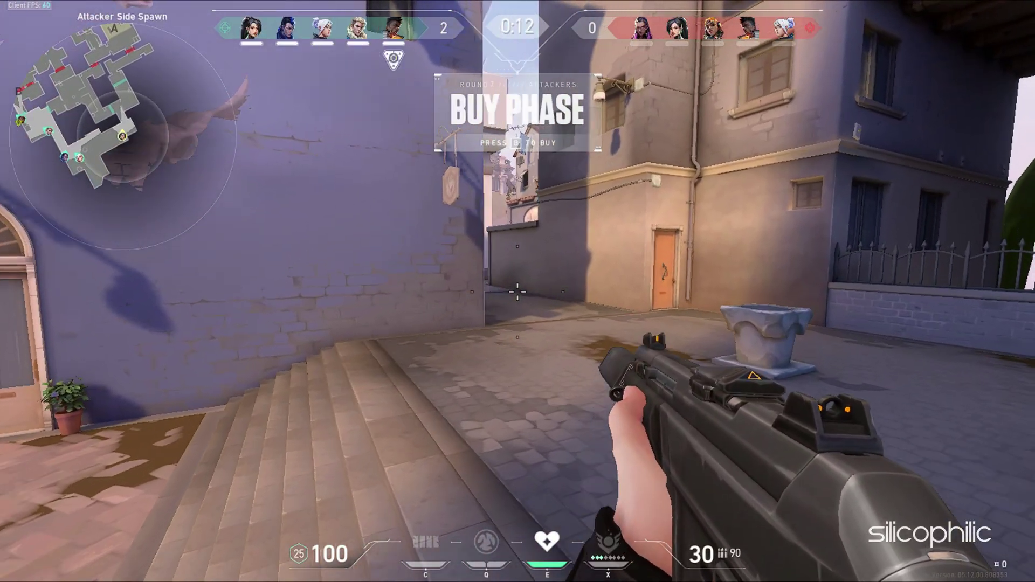
- Move the character forward through the map with W, briefly aiming down sights as the round starts
{"action": "key", "text": "w"}
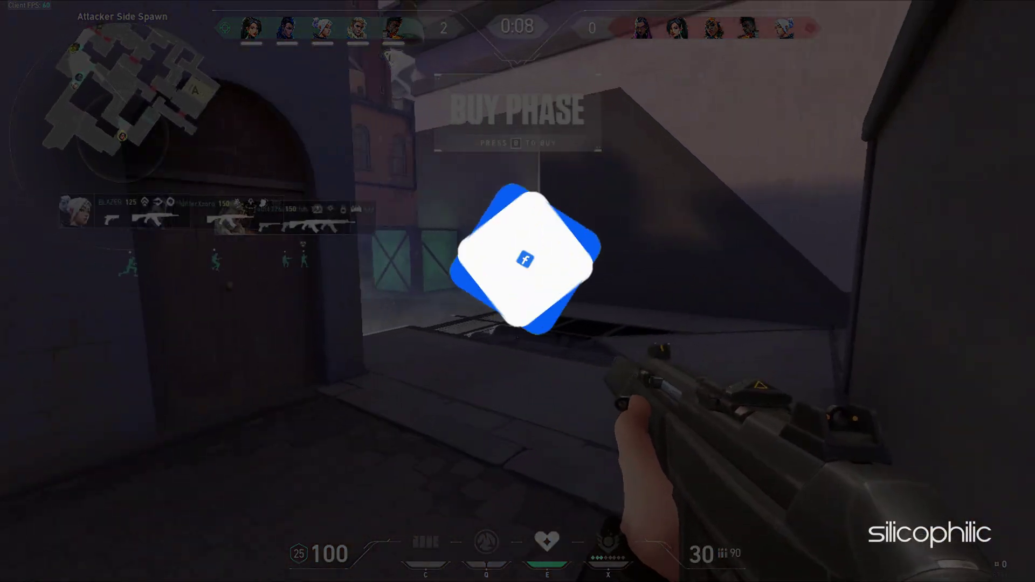
{"action": "key", "text": "w"}
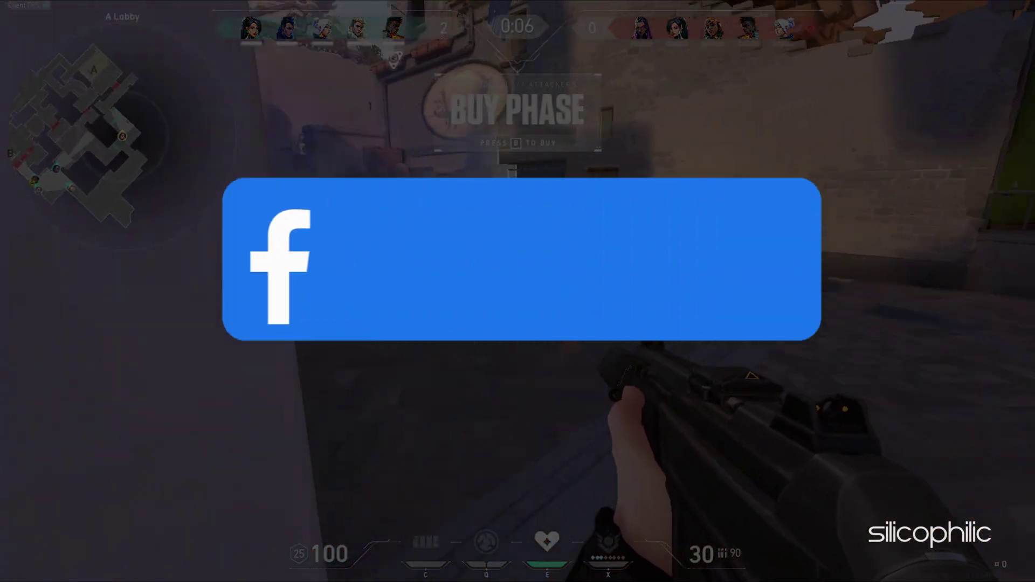
{"action": "key", "text": "w"}
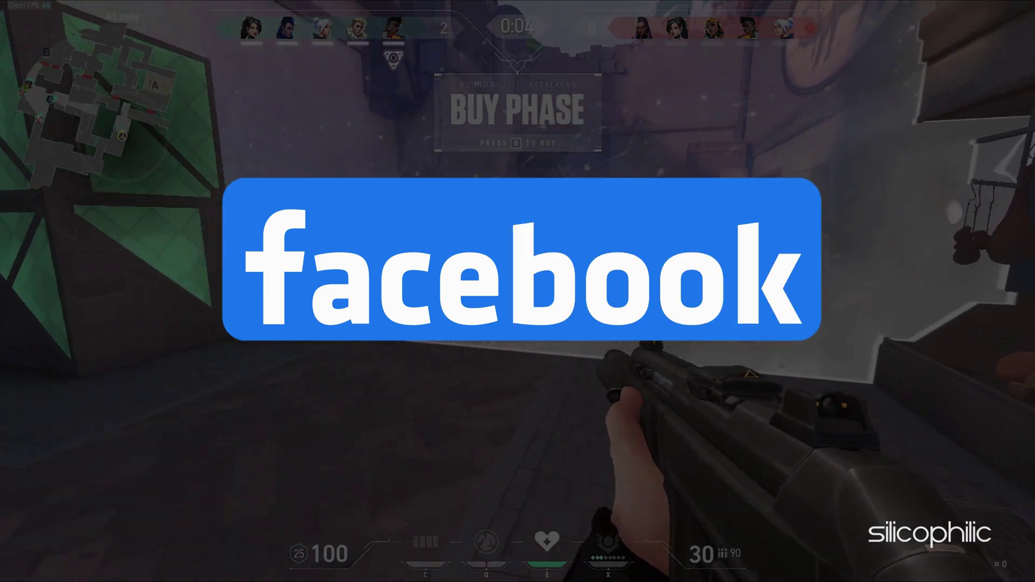
{"action": "key", "text": "w"}
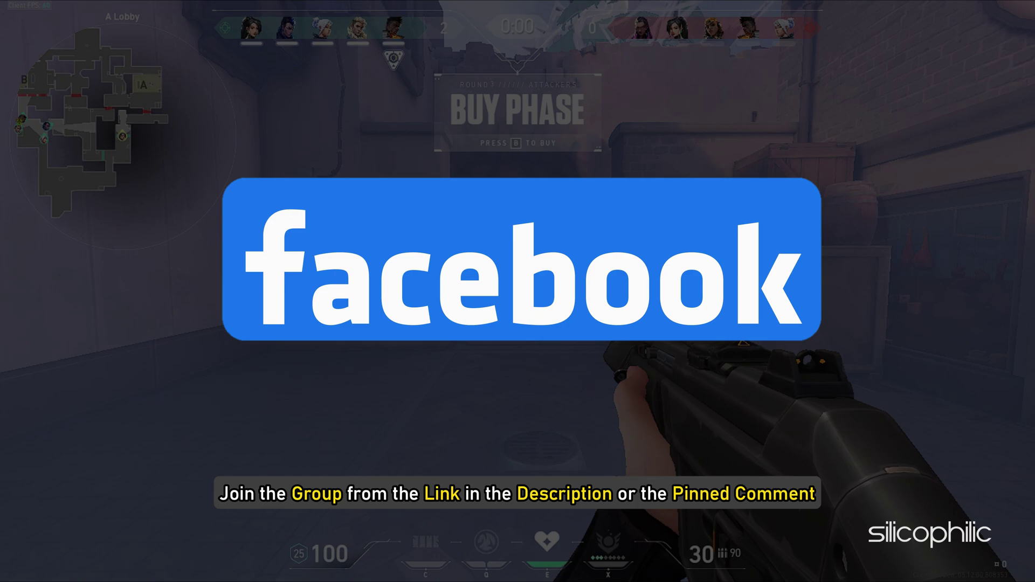
{"action": "key", "text": "w"}
{"action": "right_click", "coordinate": [518, 291]}
{"action": "key", "text": "w"}
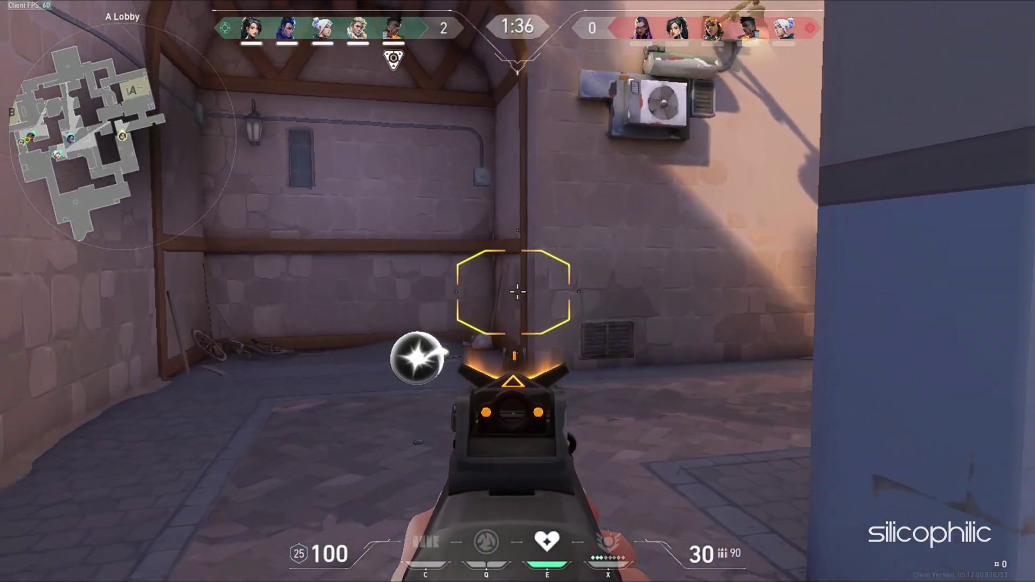
{"action": "right_click", "coordinate": [518, 291]}
{"action": "key", "text": "w"}
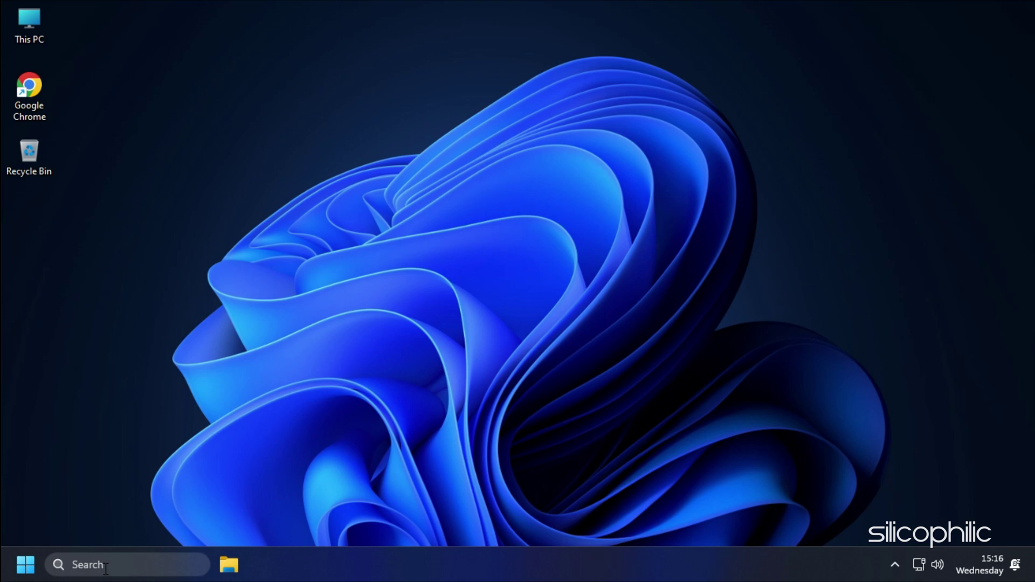
- Open Services and set the vgc service's Startup type to Automatic, applying and closing its properties
{"action": "left_click", "coordinate": [105, 567]}
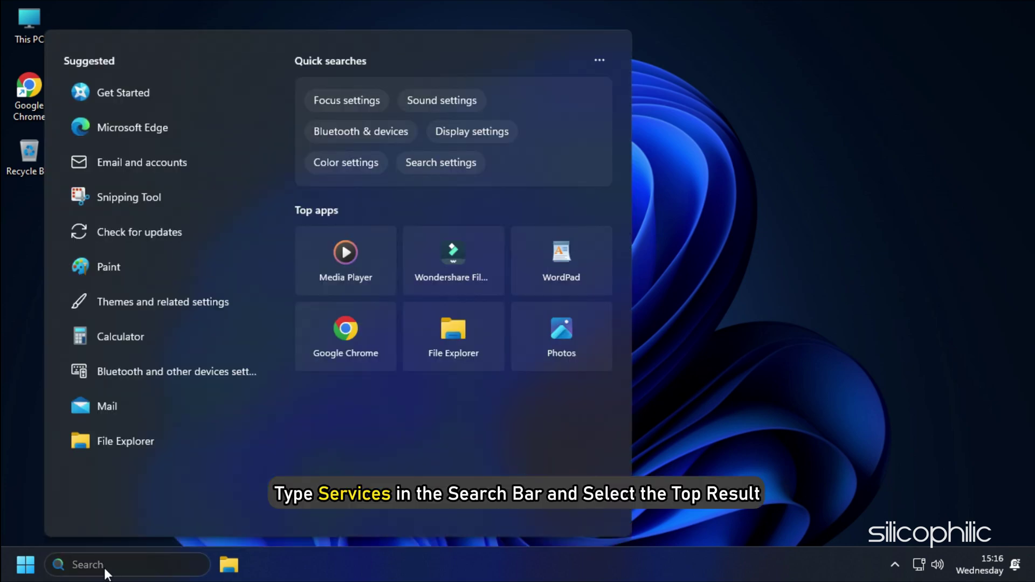
{"action": "type", "text": "services"}
{"action": "left_click", "coordinate": [190, 142]}
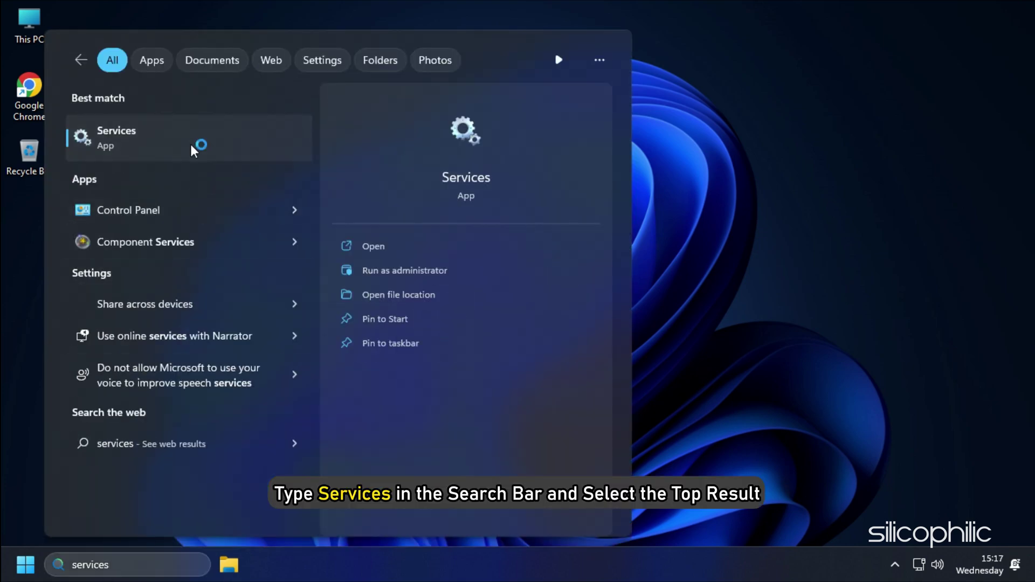
{"action": "scroll", "coordinate": [352, 232], "scroll_direction": "down", "scroll_amount": 15}
{"action": "scroll", "coordinate": [351, 233], "scroll_direction": "down", "scroll_amount": 20}
{"action": "left_click", "coordinate": [347, 162]}
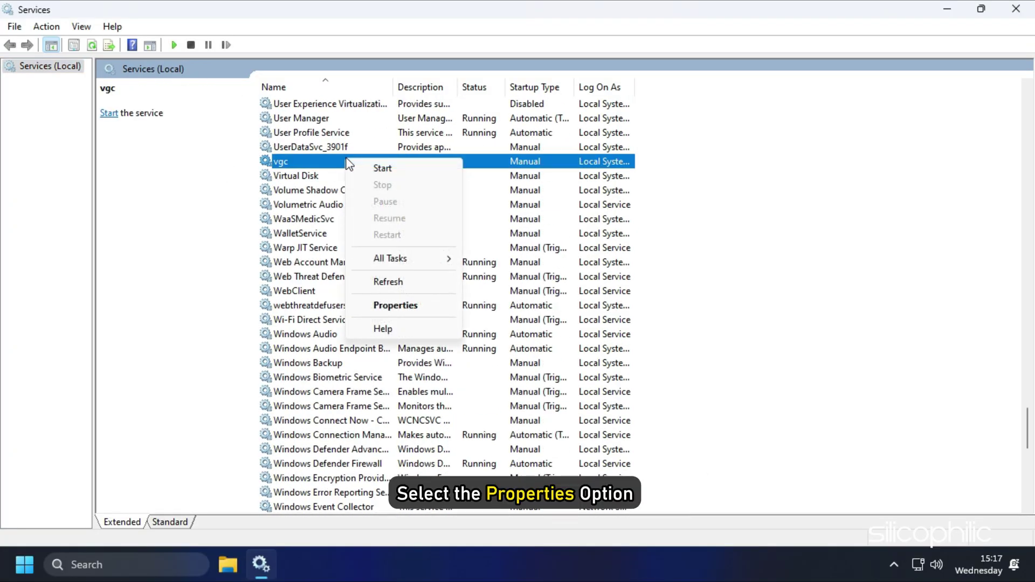
{"action": "left_click", "coordinate": [447, 316]}
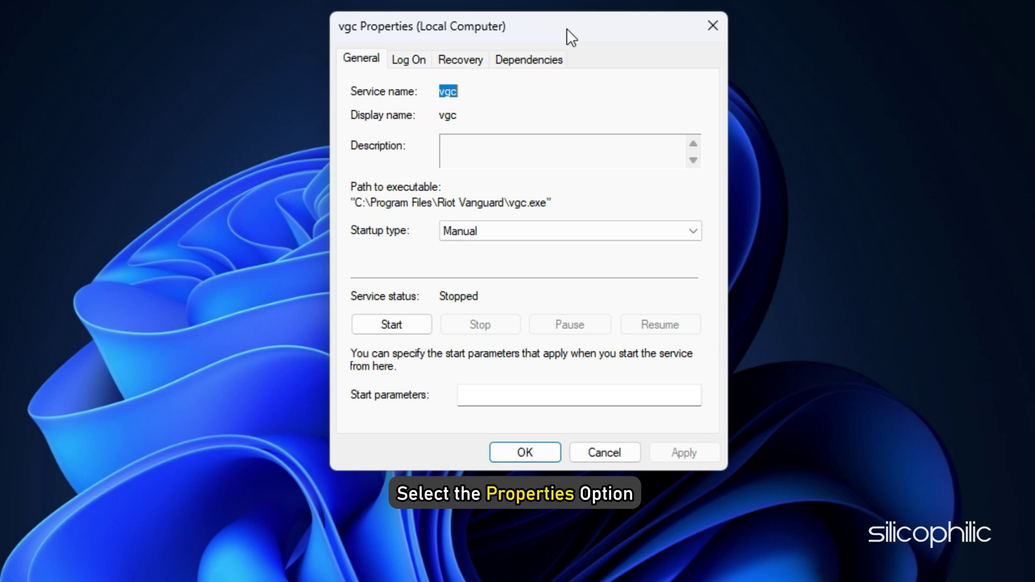
{"action": "left_click", "coordinate": [699, 240]}
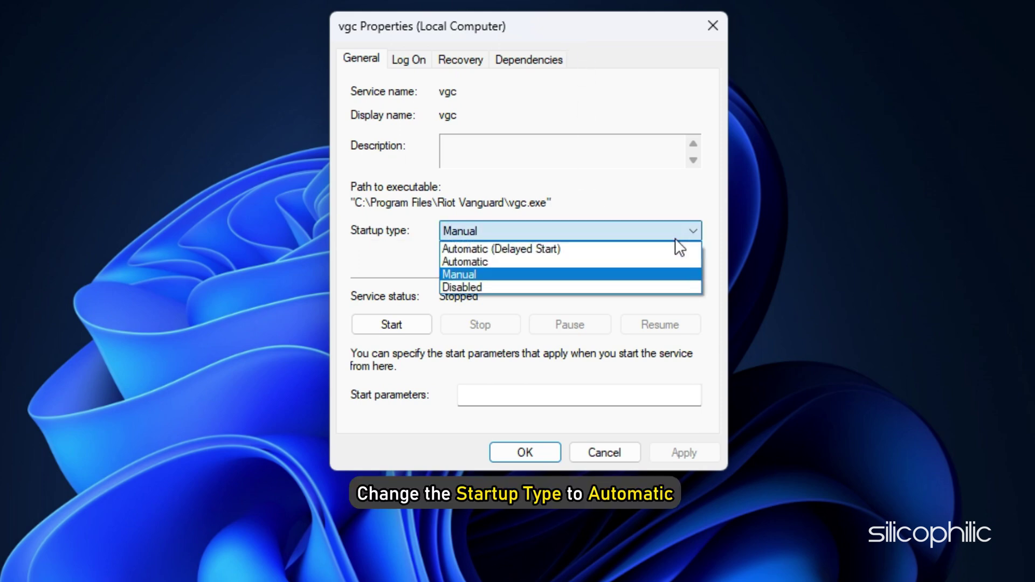
{"action": "left_click", "coordinate": [573, 265]}
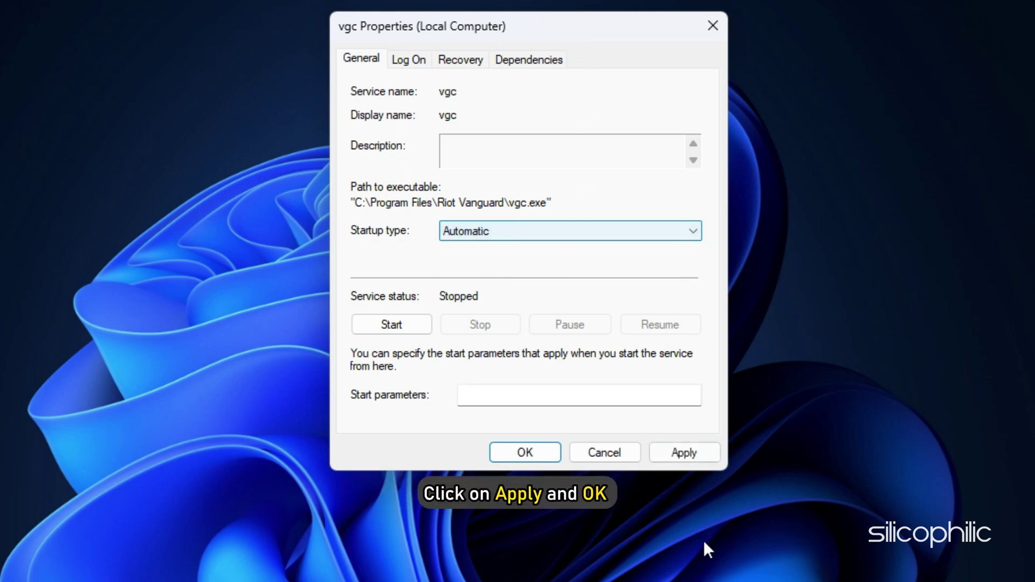
{"action": "left_click", "coordinate": [684, 454]}
{"action": "left_click", "coordinate": [529, 455]}
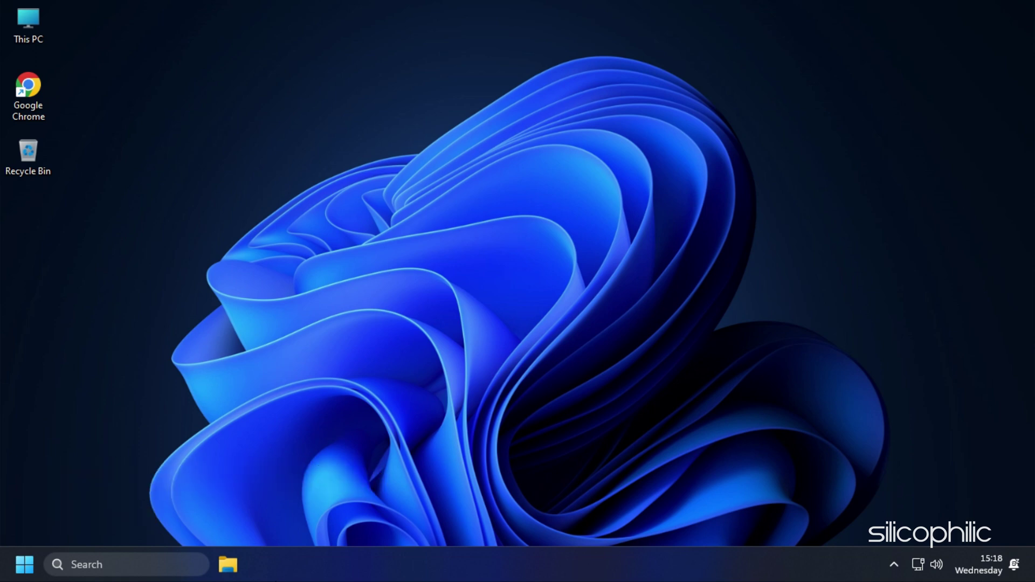
- Open Control Panel and switch its View by setting to Large icons
{"action": "key", "text": "super+s"}
{"action": "type", "text": "C"}
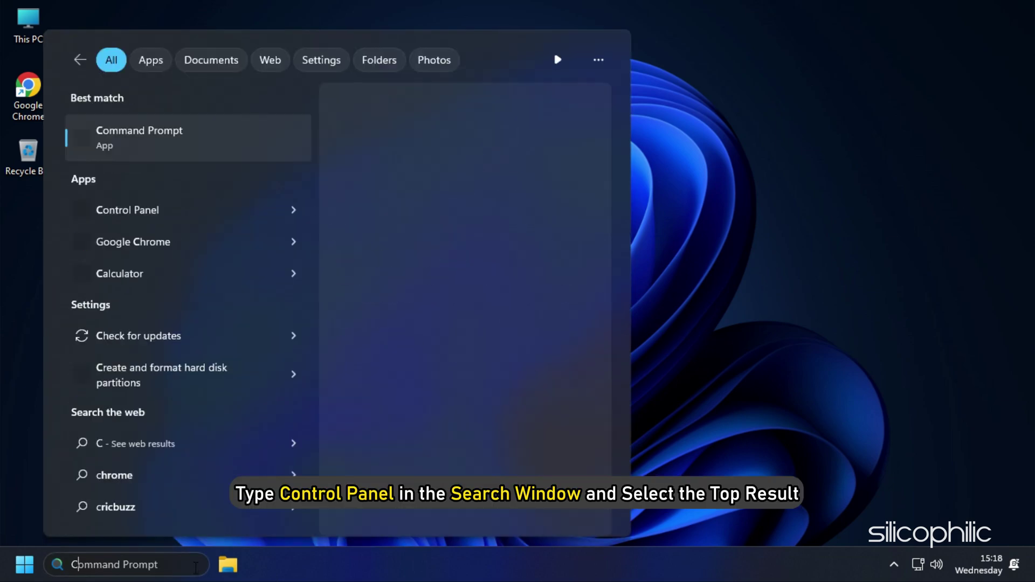
{"action": "type", "text": "Ontrol Panel"}
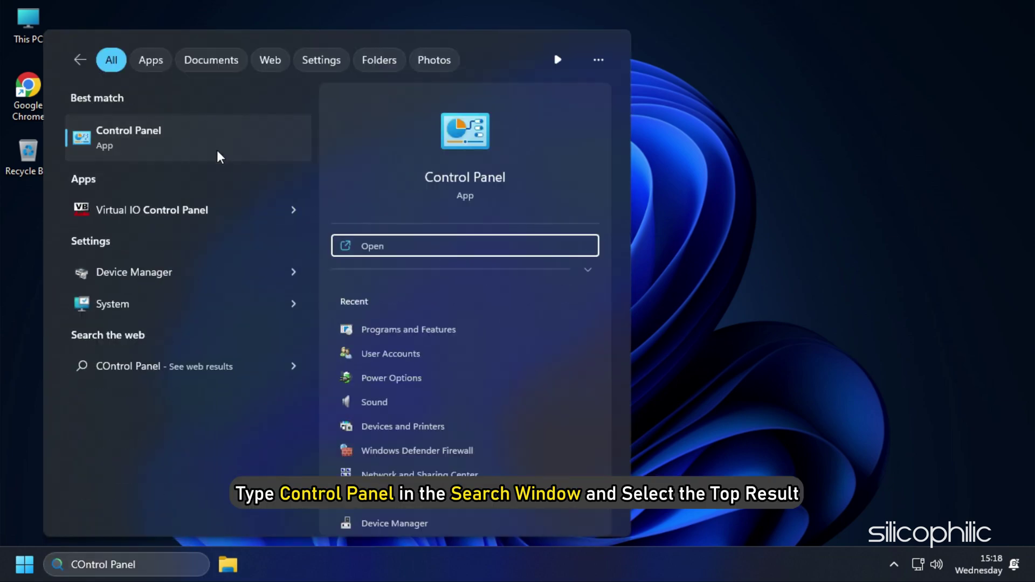
{"action": "left_click", "coordinate": [217, 150]}
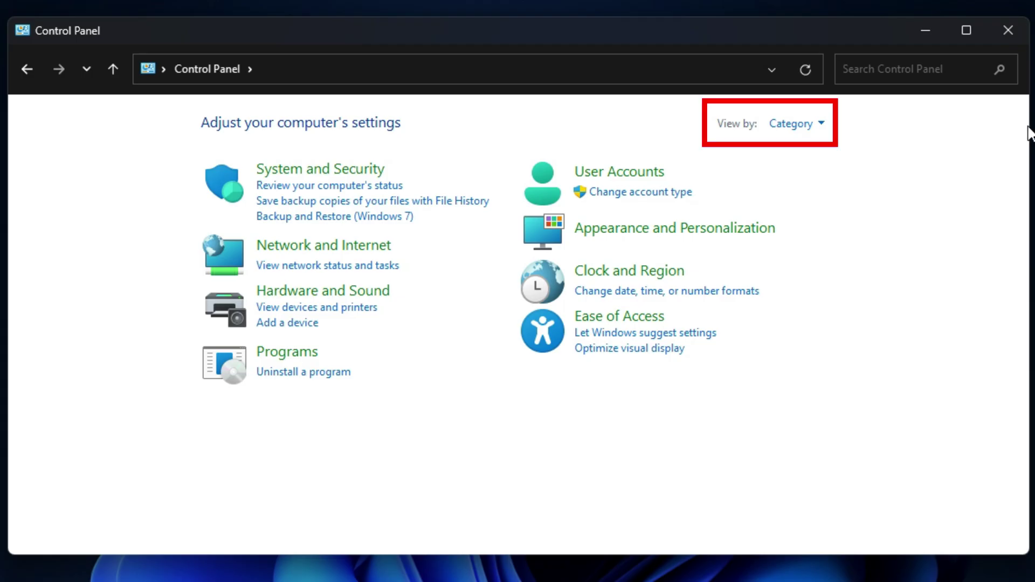
{"action": "left_click", "coordinate": [821, 123]}
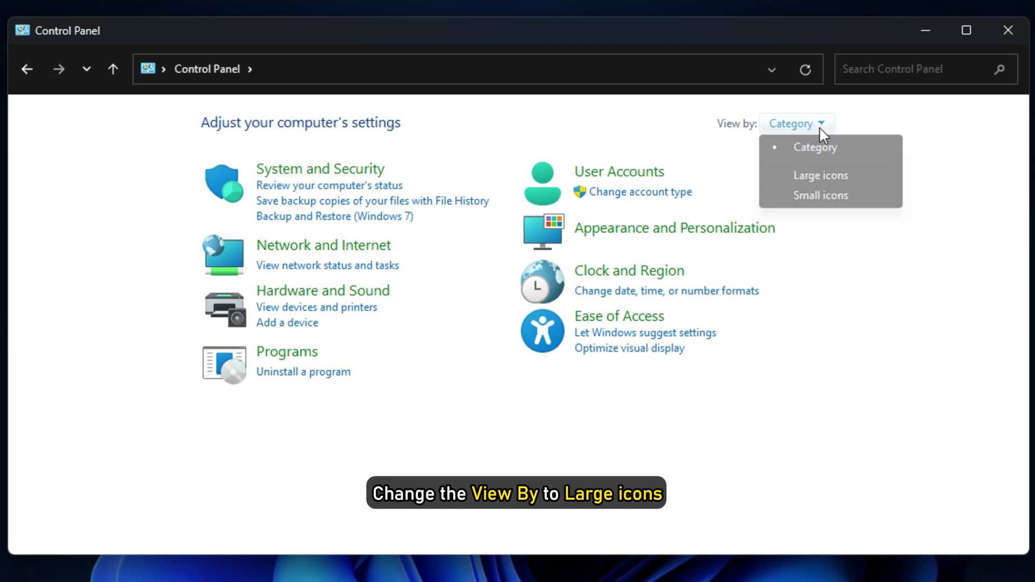
{"action": "left_click", "coordinate": [841, 181]}
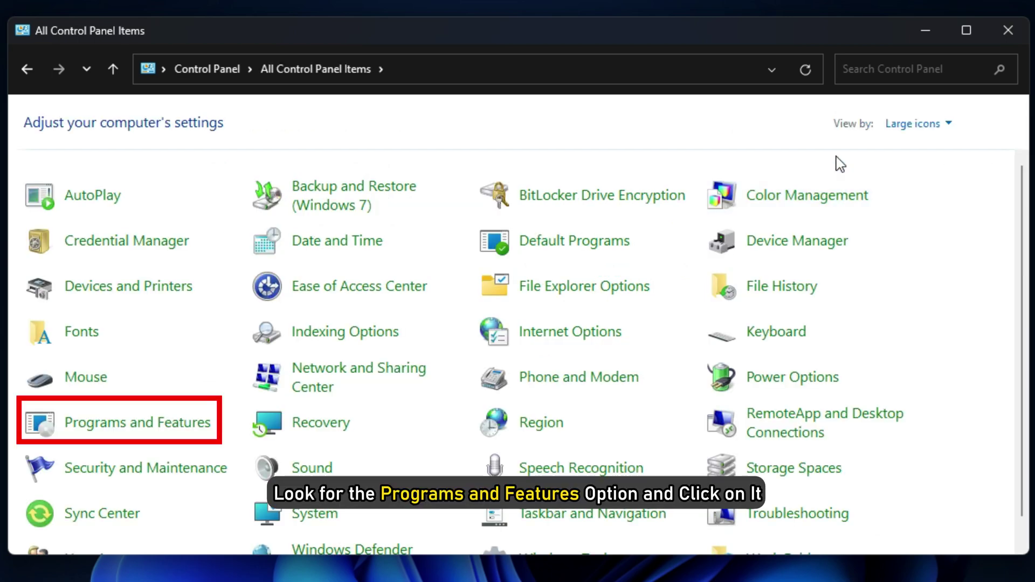
- Uninstall Riot Vanguard from Programs and Features, approving the permission prompt
{"action": "left_click", "coordinate": [156, 437]}
{"action": "scroll", "coordinate": [339, 341], "scroll_direction": "down", "scroll_amount": 3}
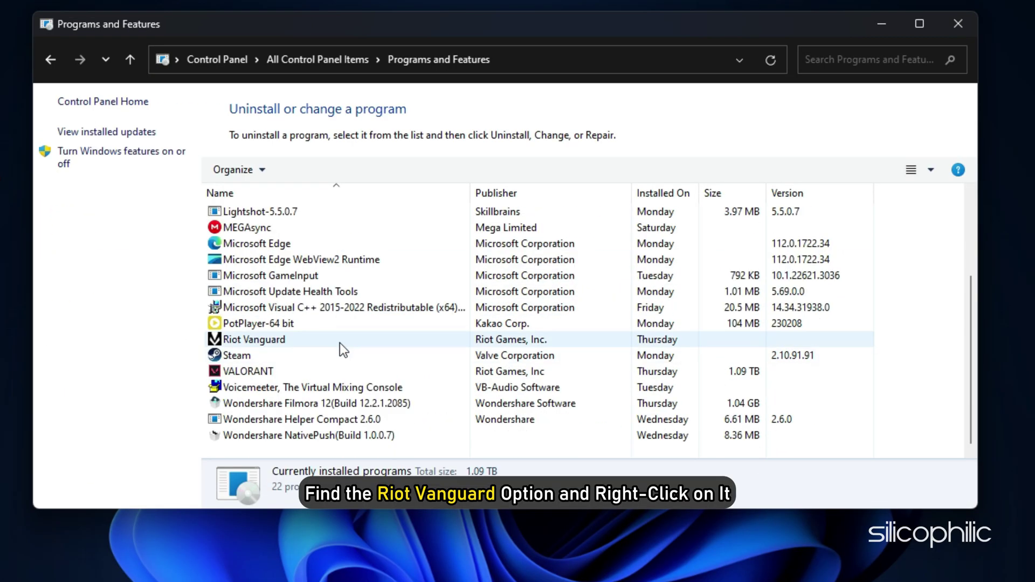
{"action": "right_click", "coordinate": [338, 342]}
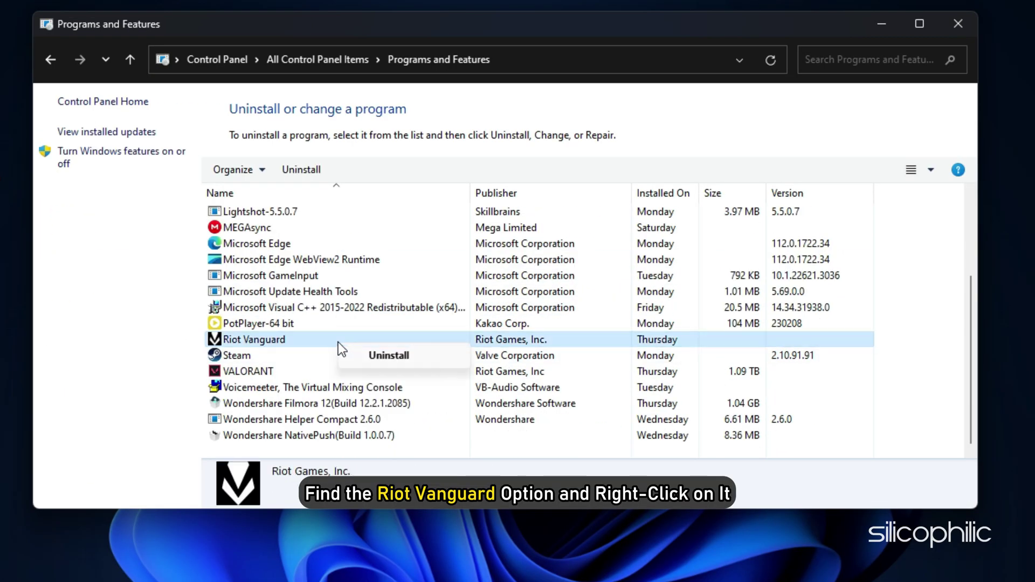
{"action": "left_click", "coordinate": [421, 360]}
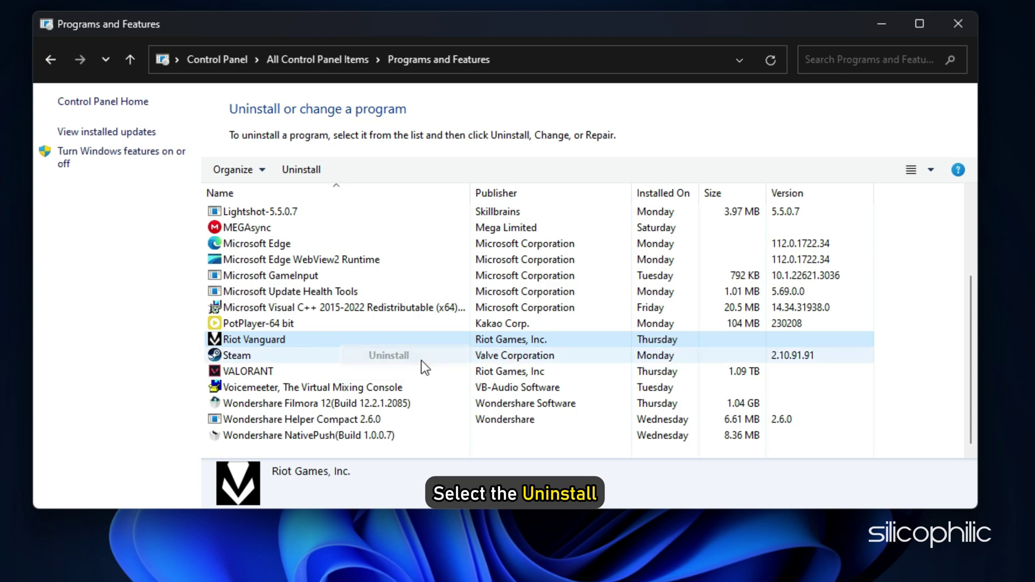
{"action": "left_click", "coordinate": [440, 422]}
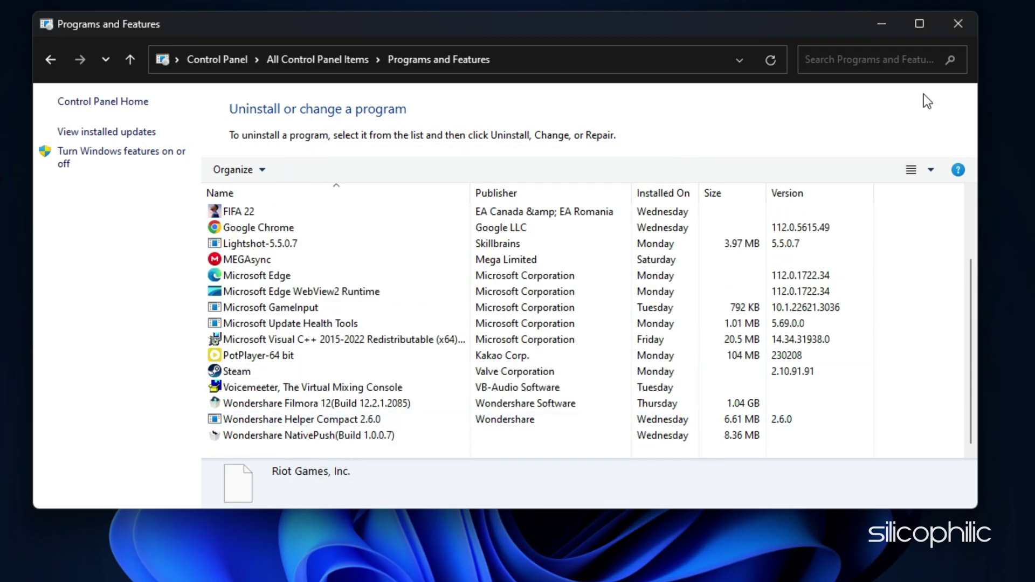
- Close Programs and Features and launch VALORANT from its desktop shortcut
{"action": "left_click", "coordinate": [957, 24]}
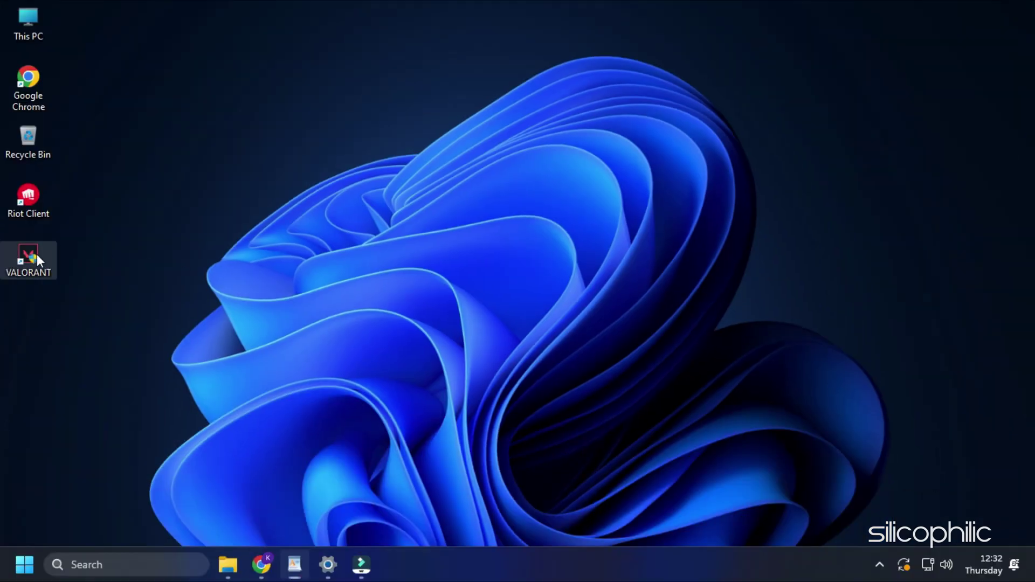
{"action": "double_click", "coordinate": [37, 254]}
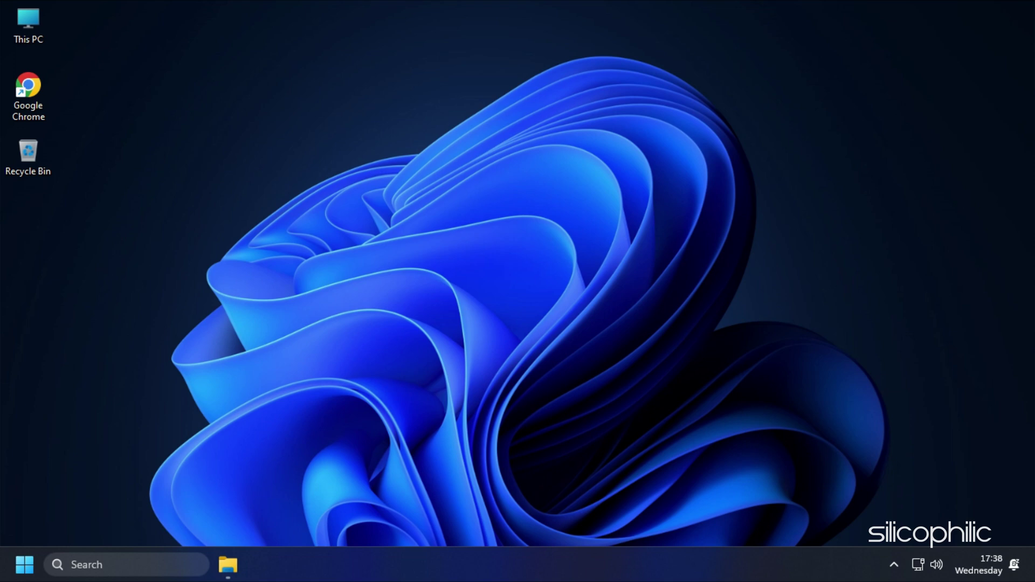
- Open the %temp% folder and delete all of its contents
{"action": "key", "text": "super+r"}
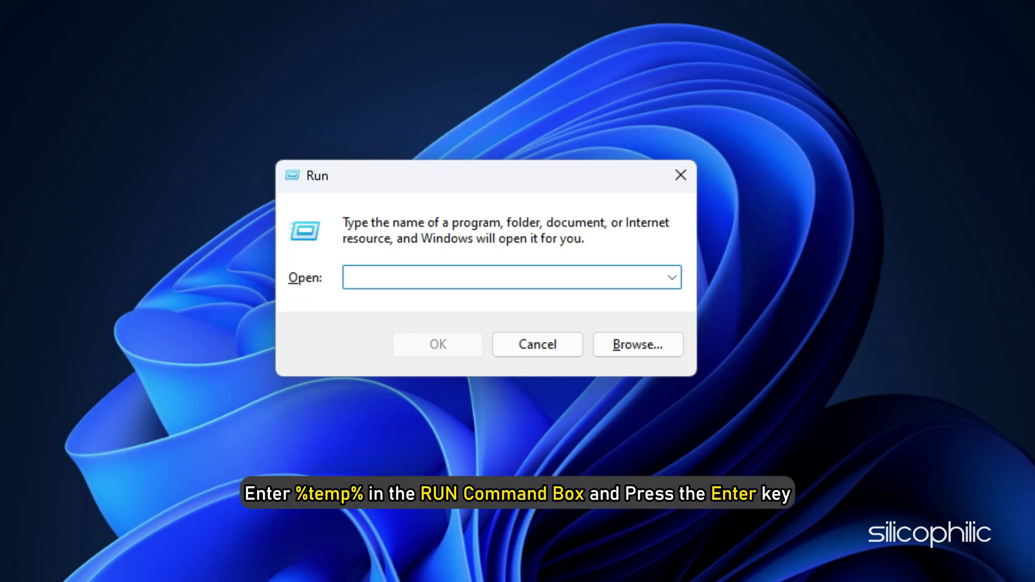
{"action": "type", "text": "%temp%"}
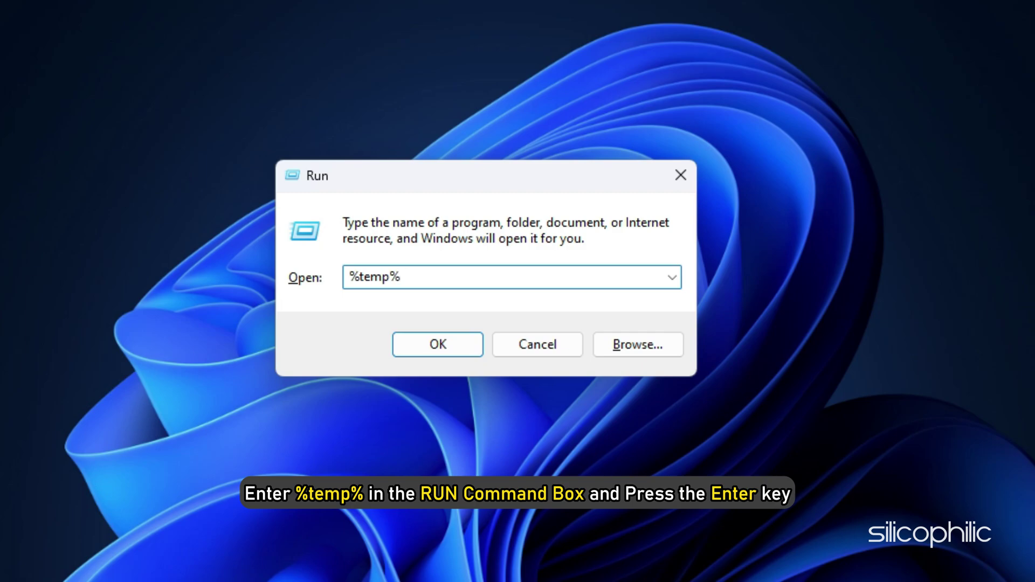
{"action": "key", "text": "Return"}
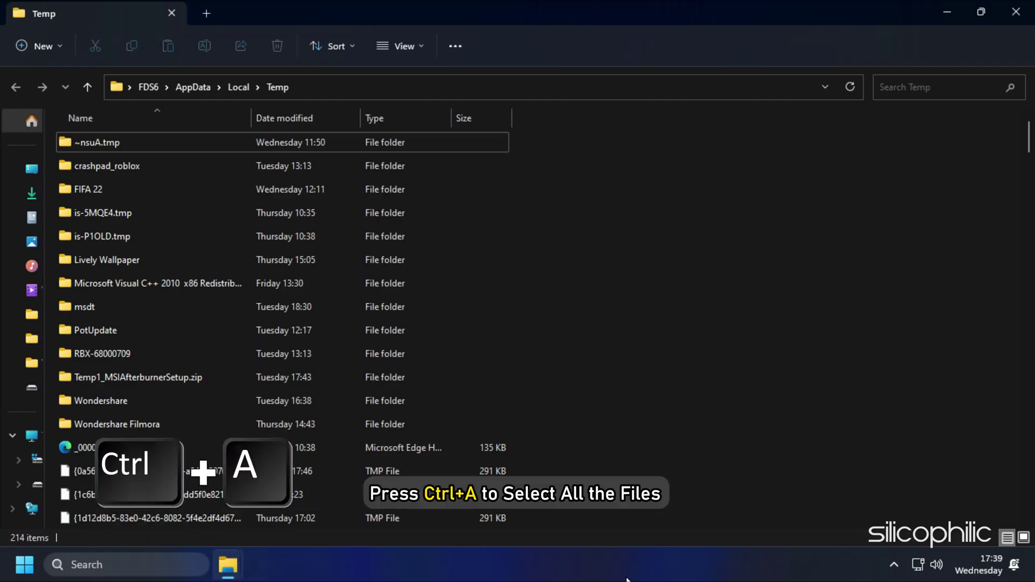
{"action": "key", "text": "ctrl+a"}
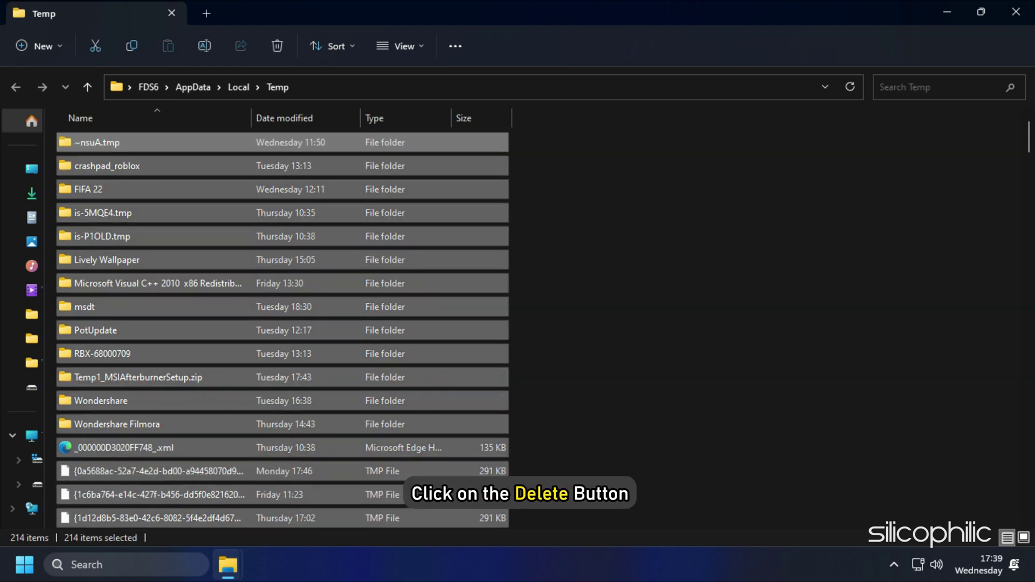
{"action": "key", "text": "Delete"}
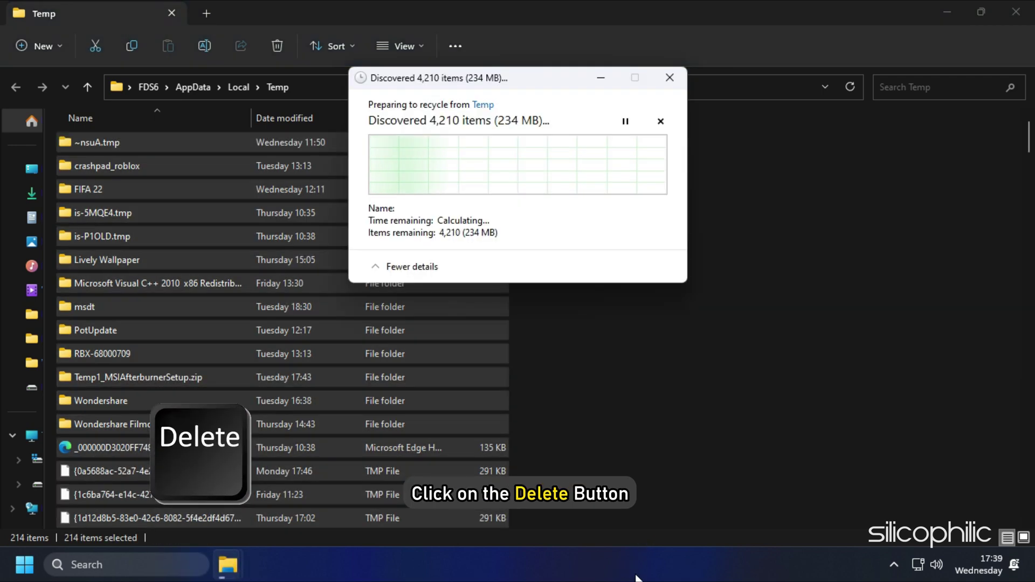